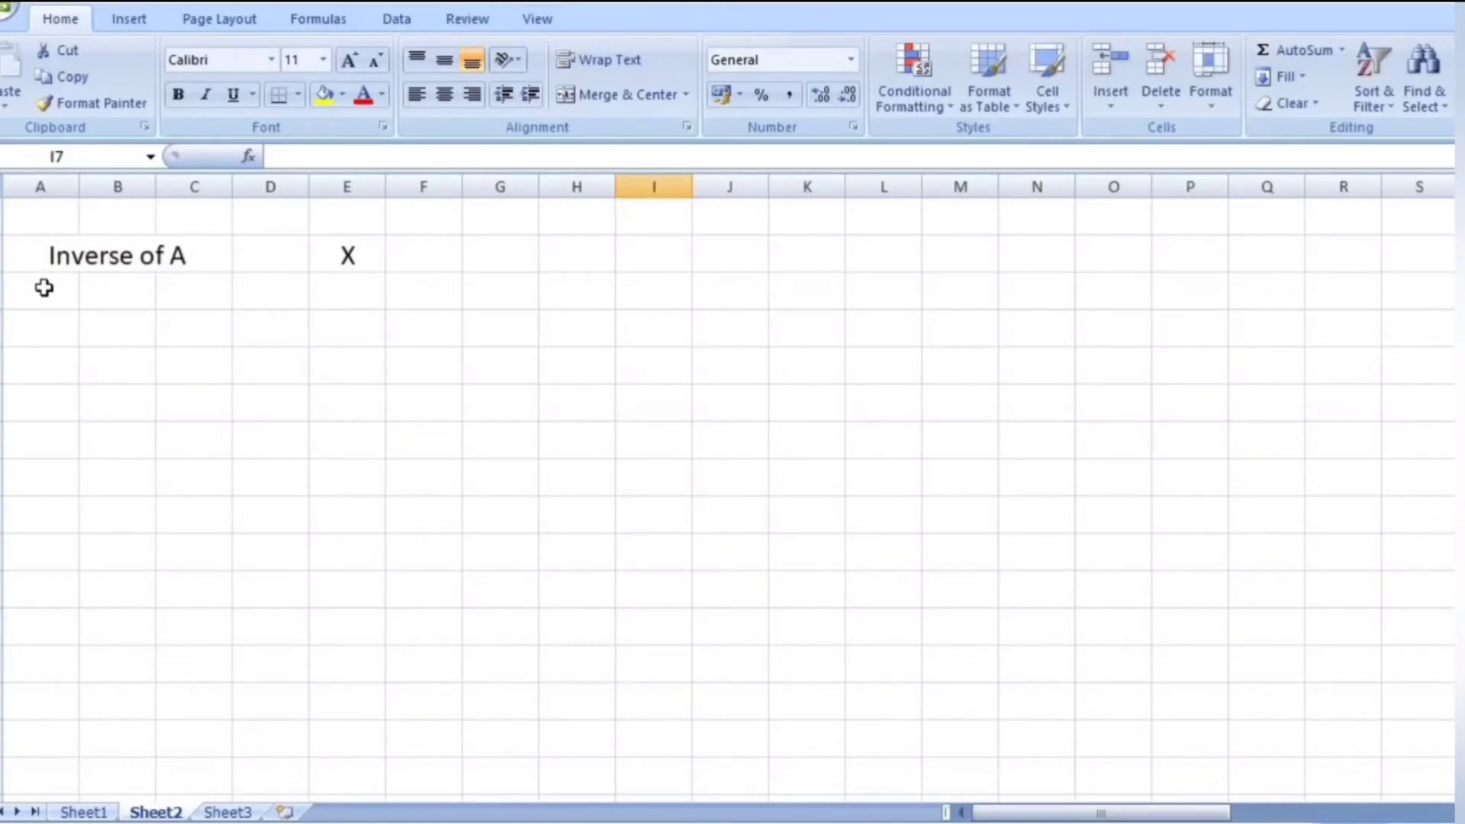
Select A16:C18 under 'Inverse of A' as the destination for the inverse matrix
mouse_move(43, 288)
left_mouse_down()
mouse_move(167, 371)
mouse_move(198, 371)
left_mouse_up()
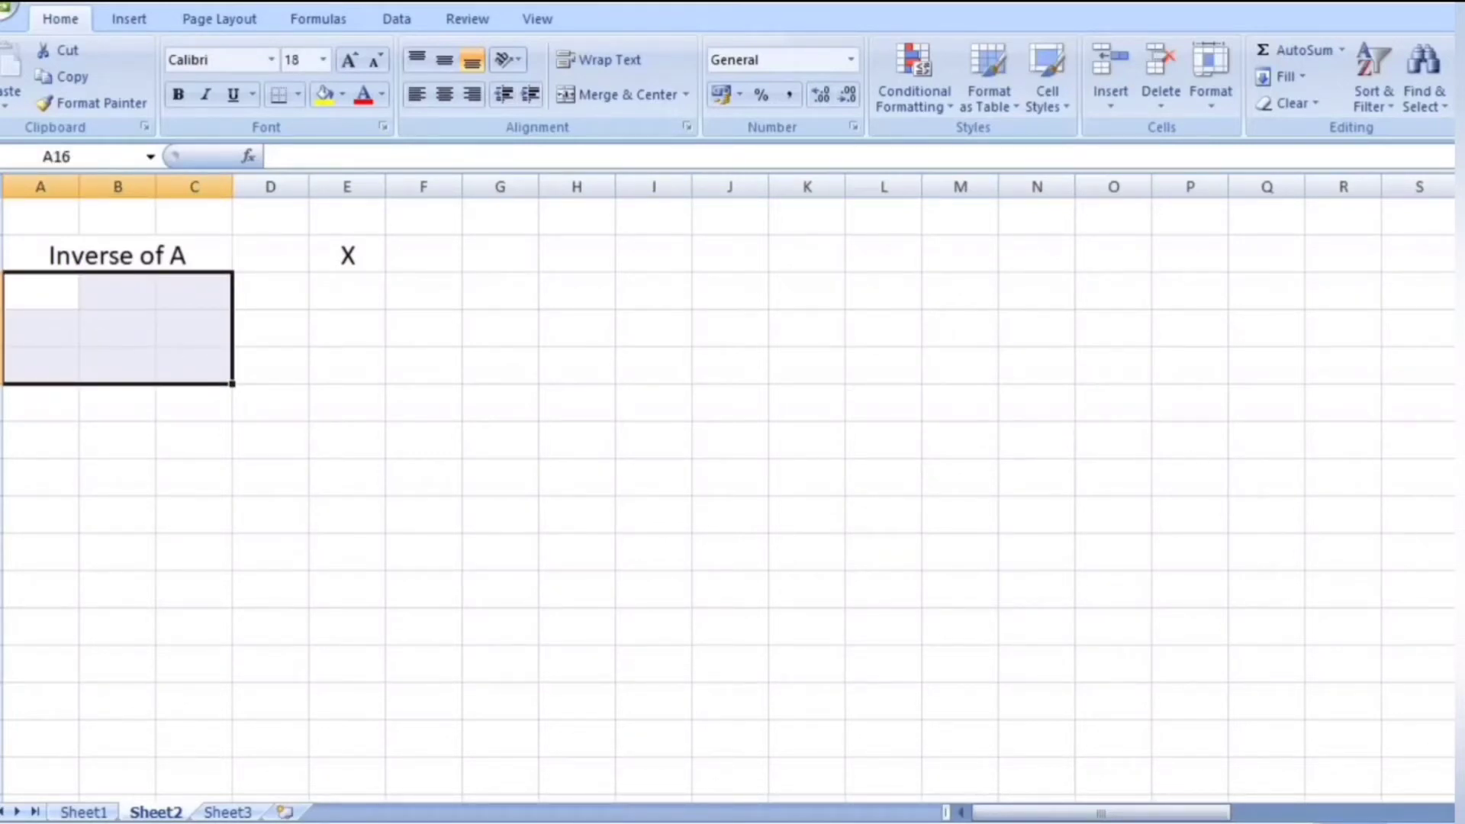
scroll(732, 488, "up", 1)
scroll(732, 488, "up", 1)
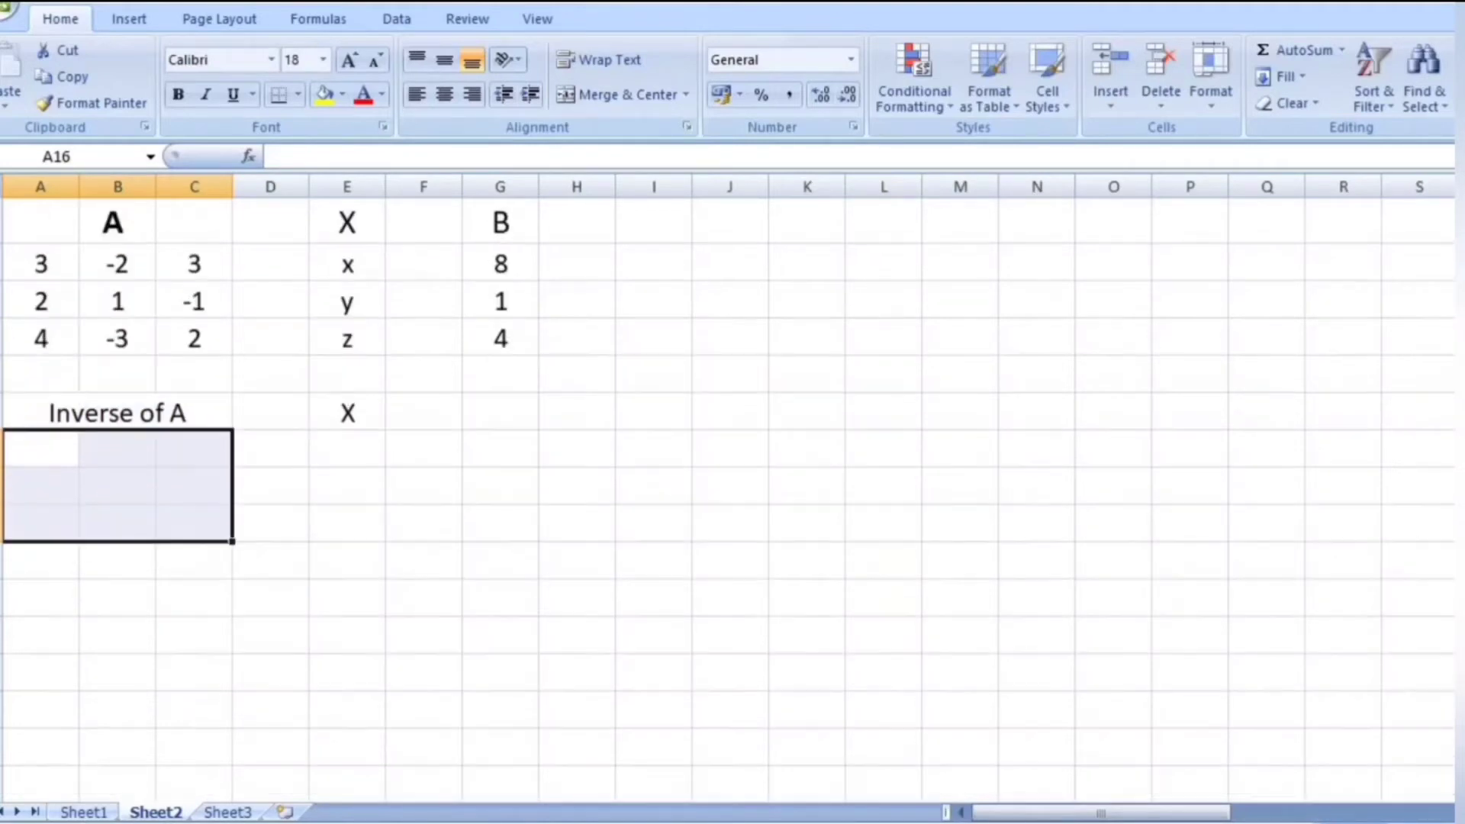
scroll(732, 488, "up", 1)
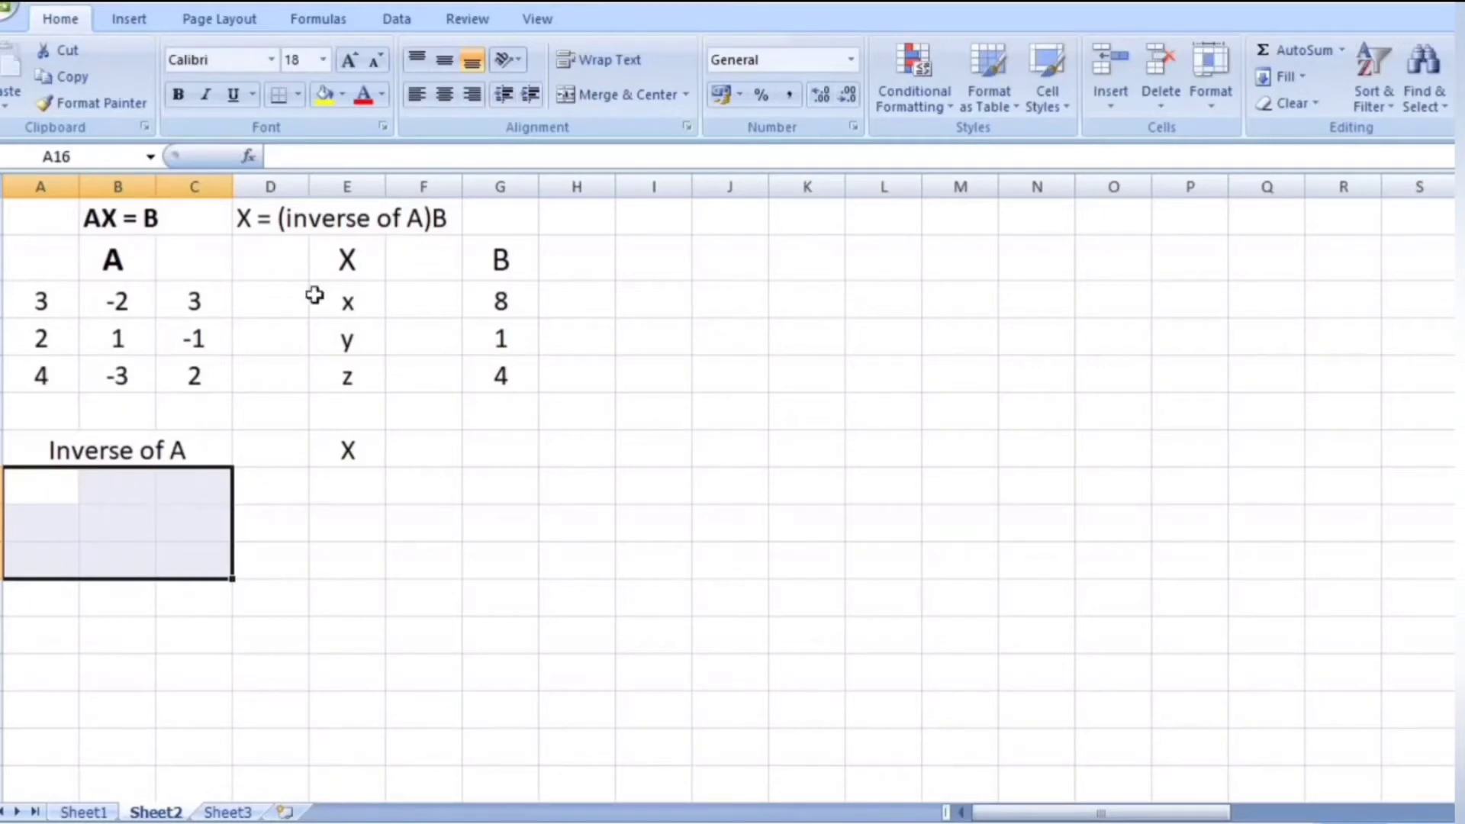
left_click(297, 156)
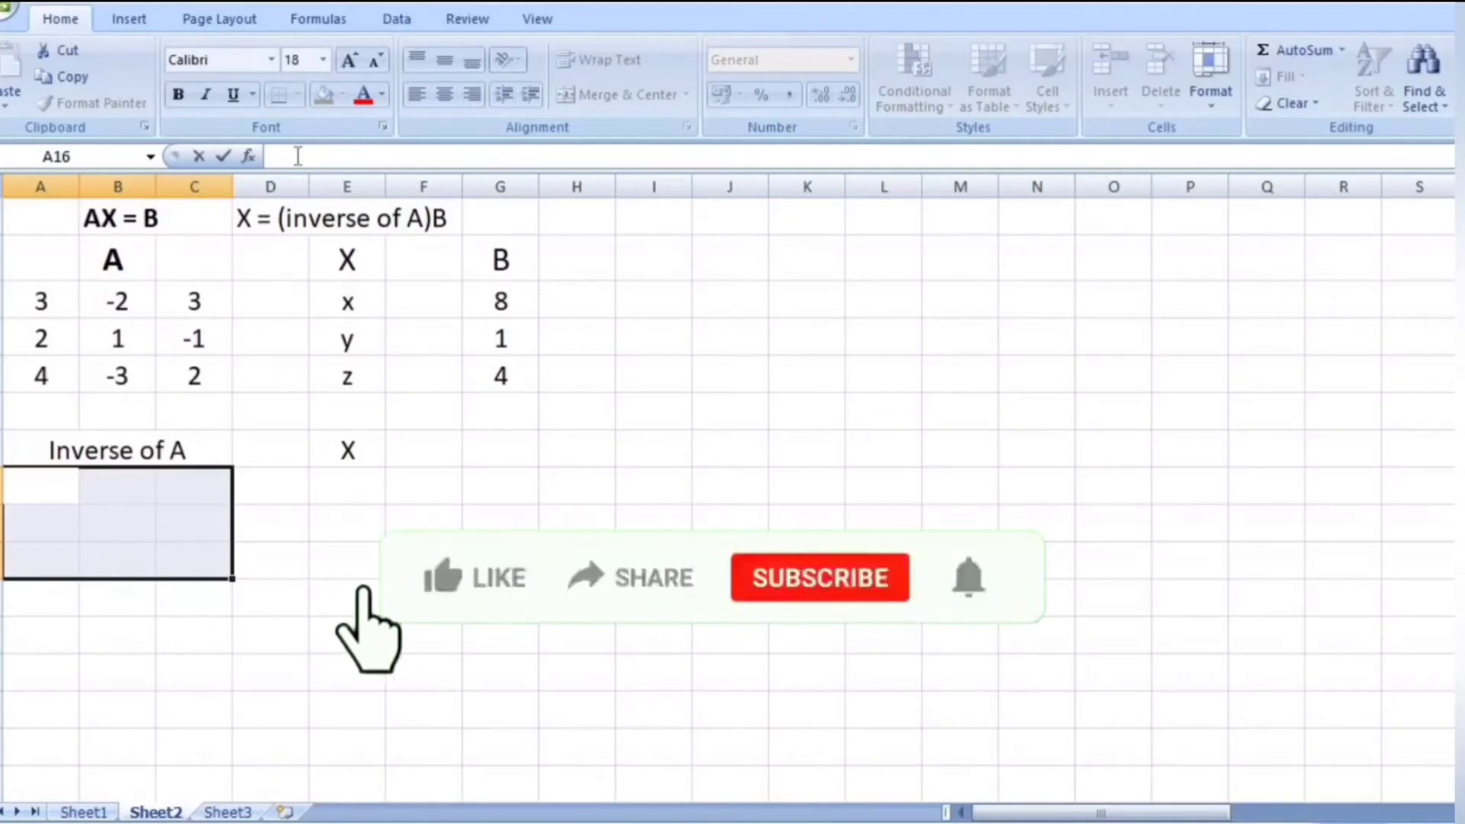
Enter =MINVERSE(A11:C13) as an array formula filling A16:C18
type("=")
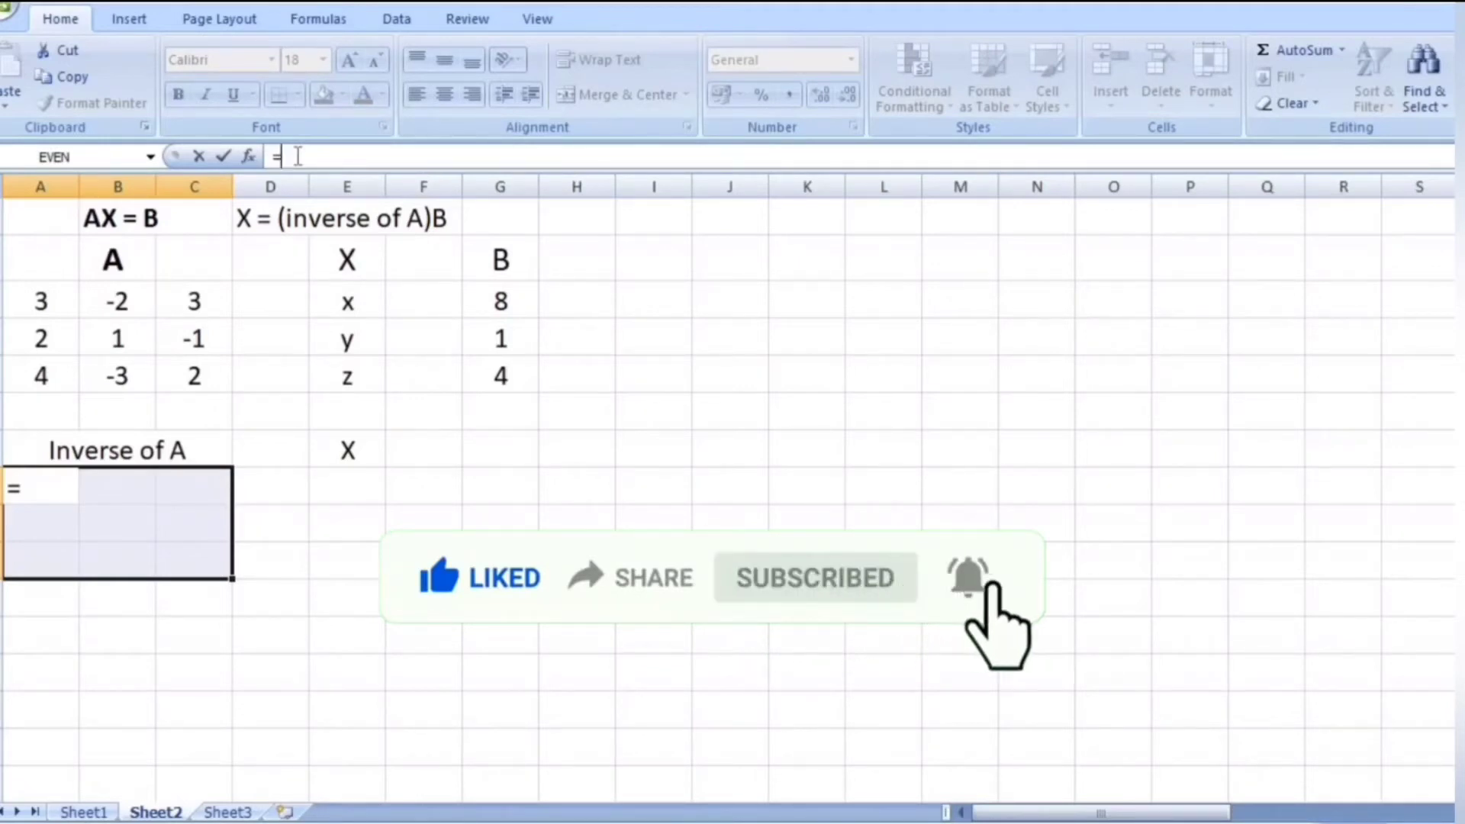
type("min")
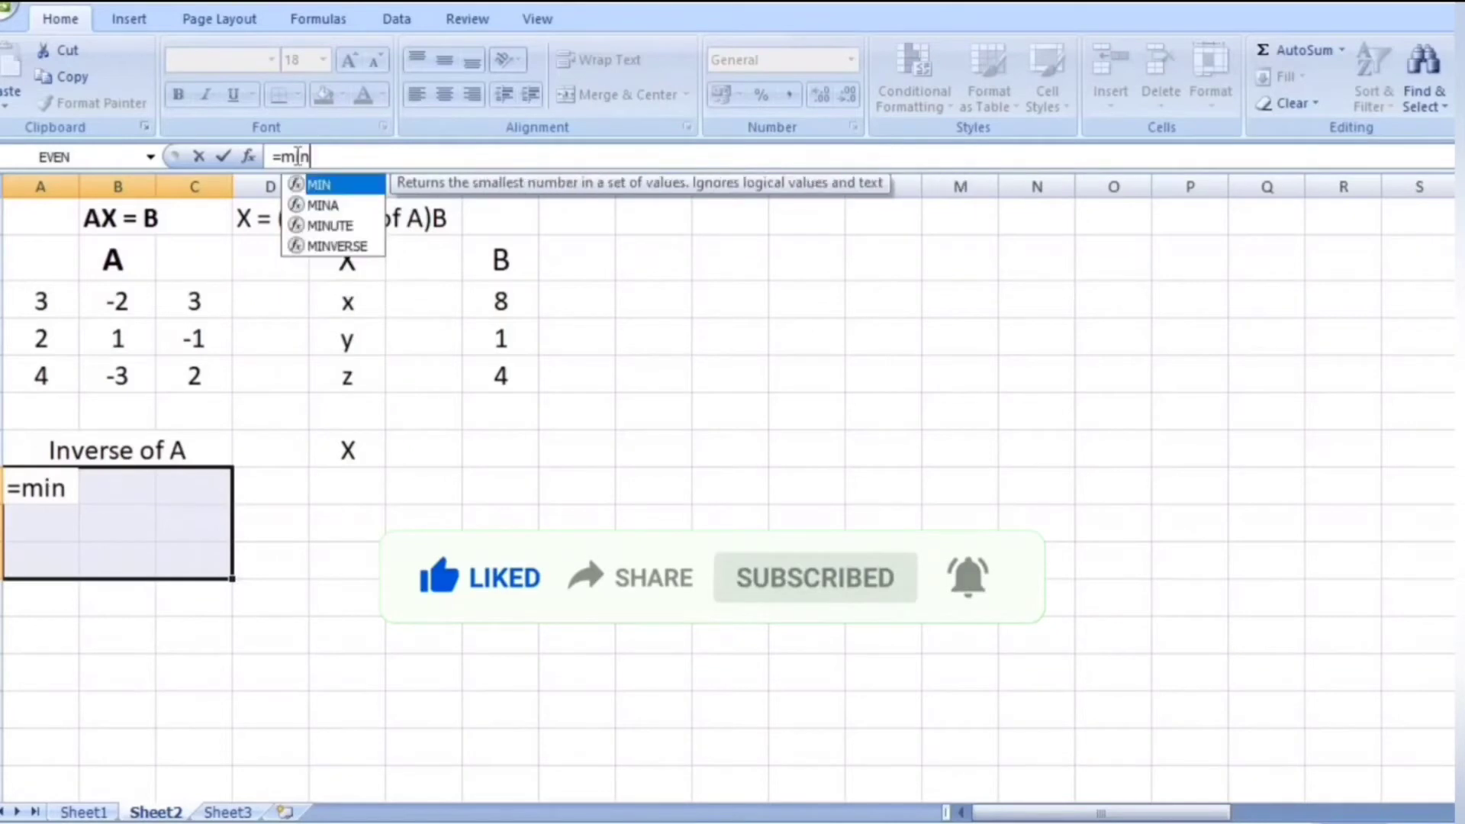
type("verse")
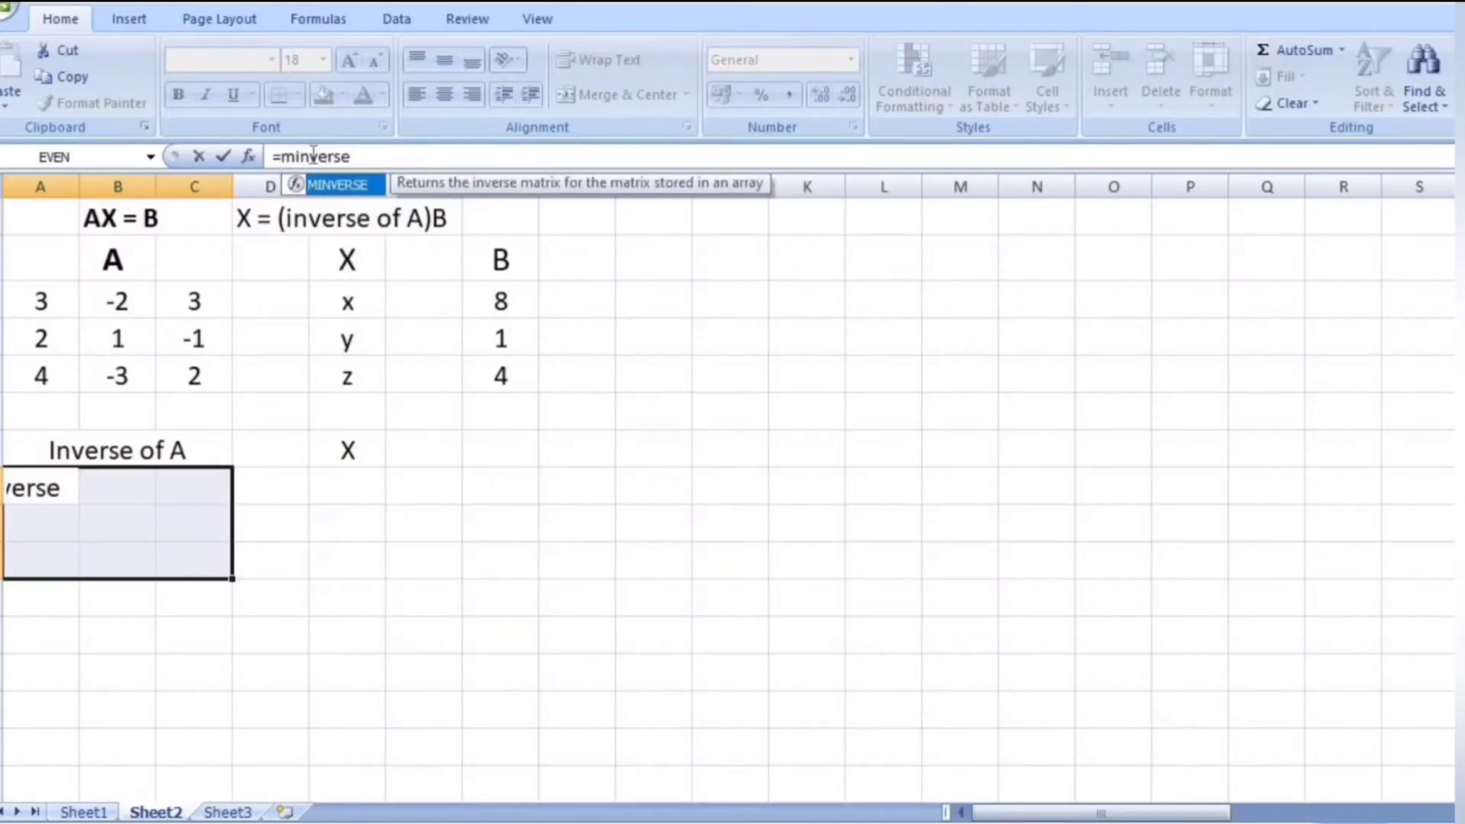
type("(")
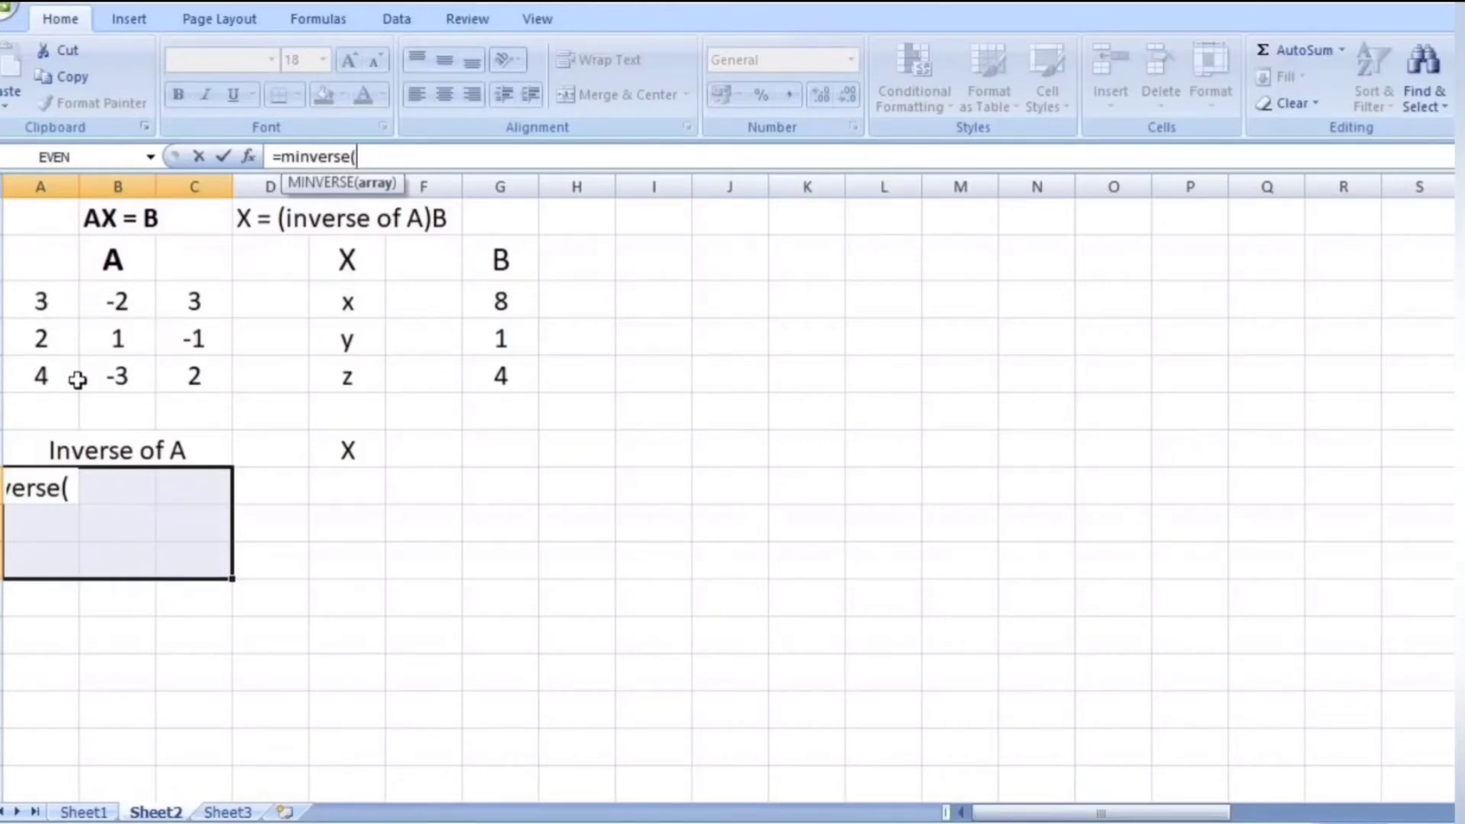
left_click(44, 303)
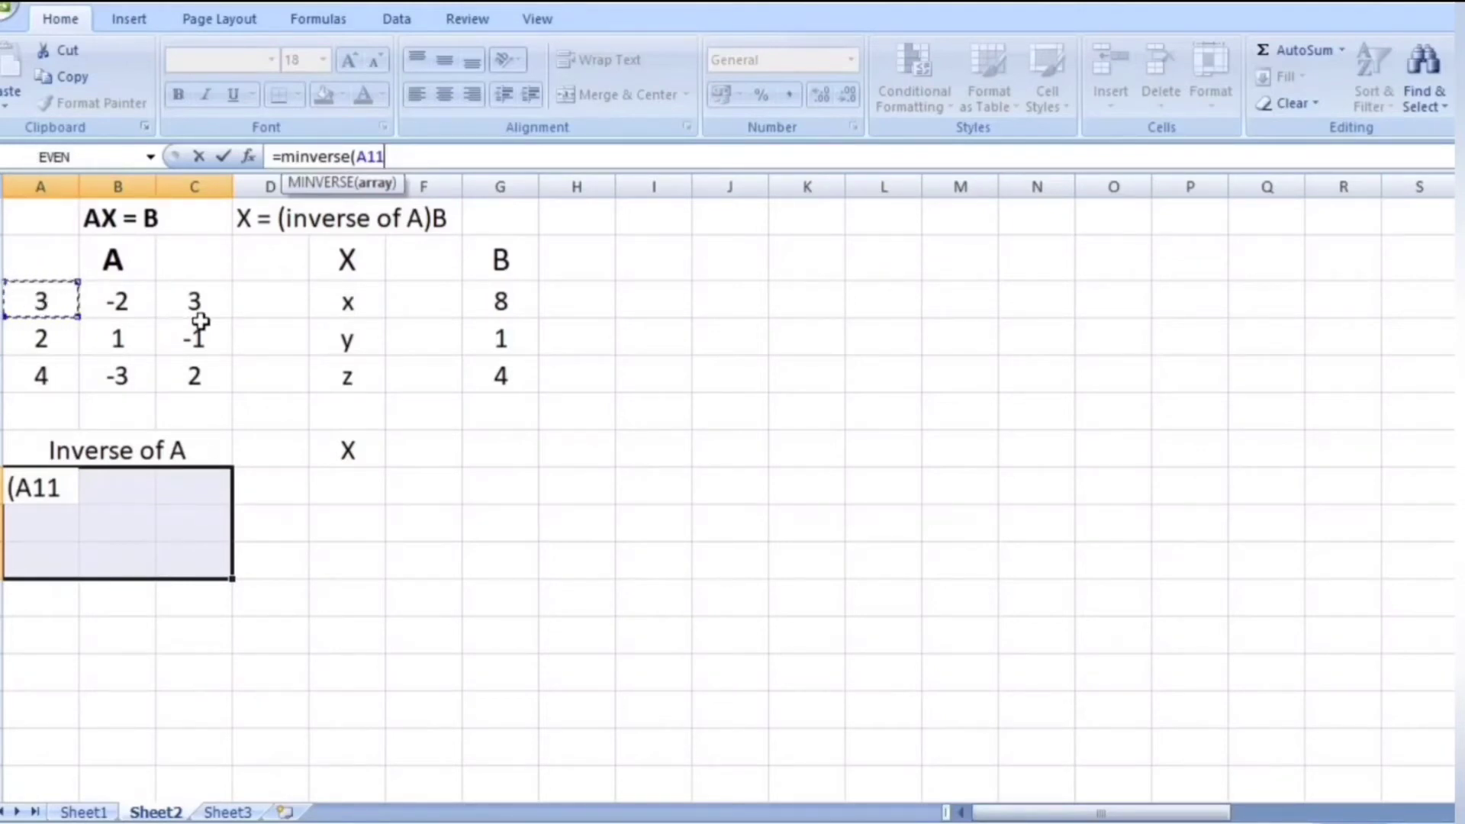
type(":A11")
left_click(196, 375)
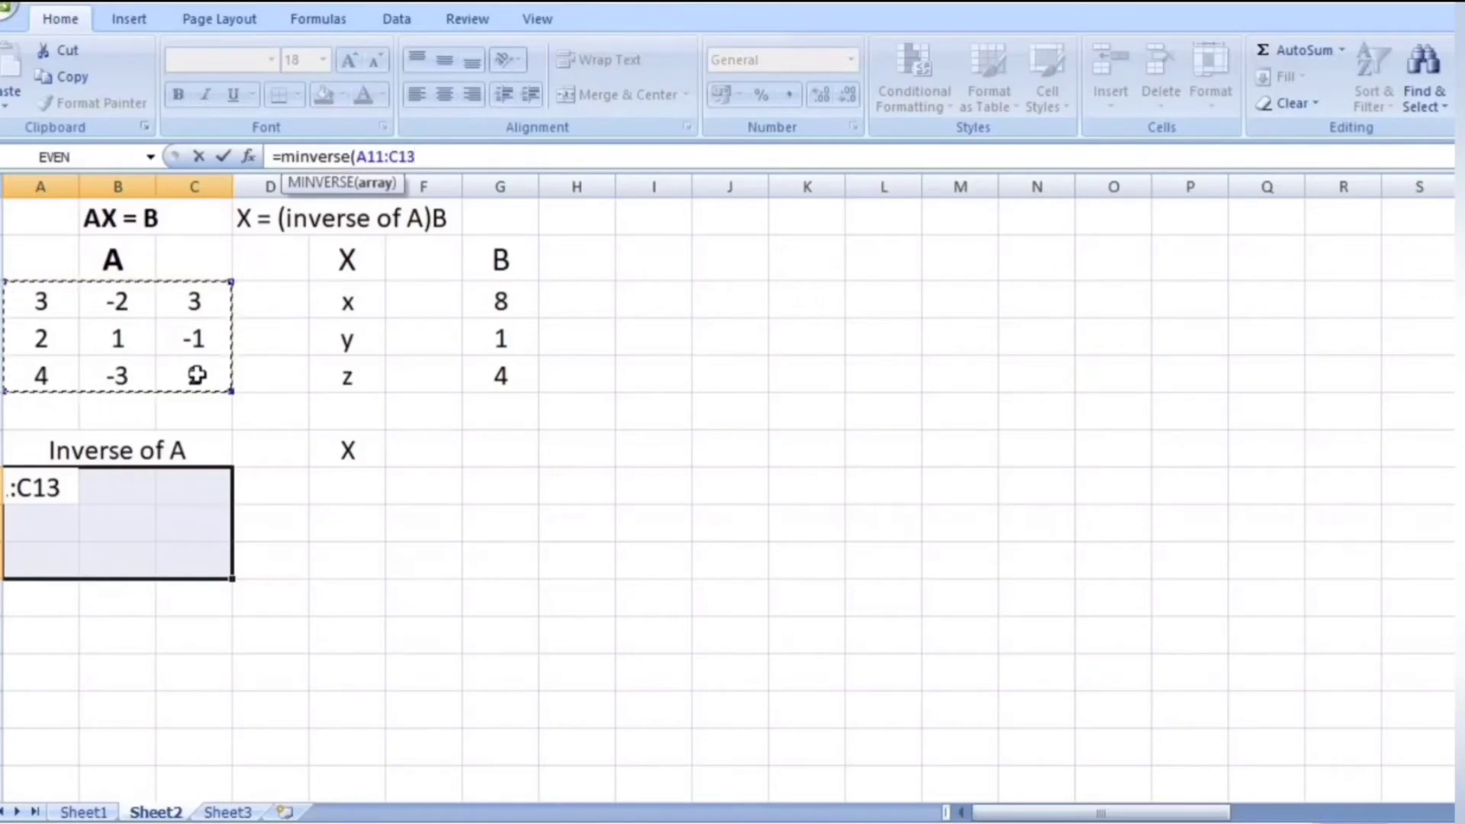
type(")")
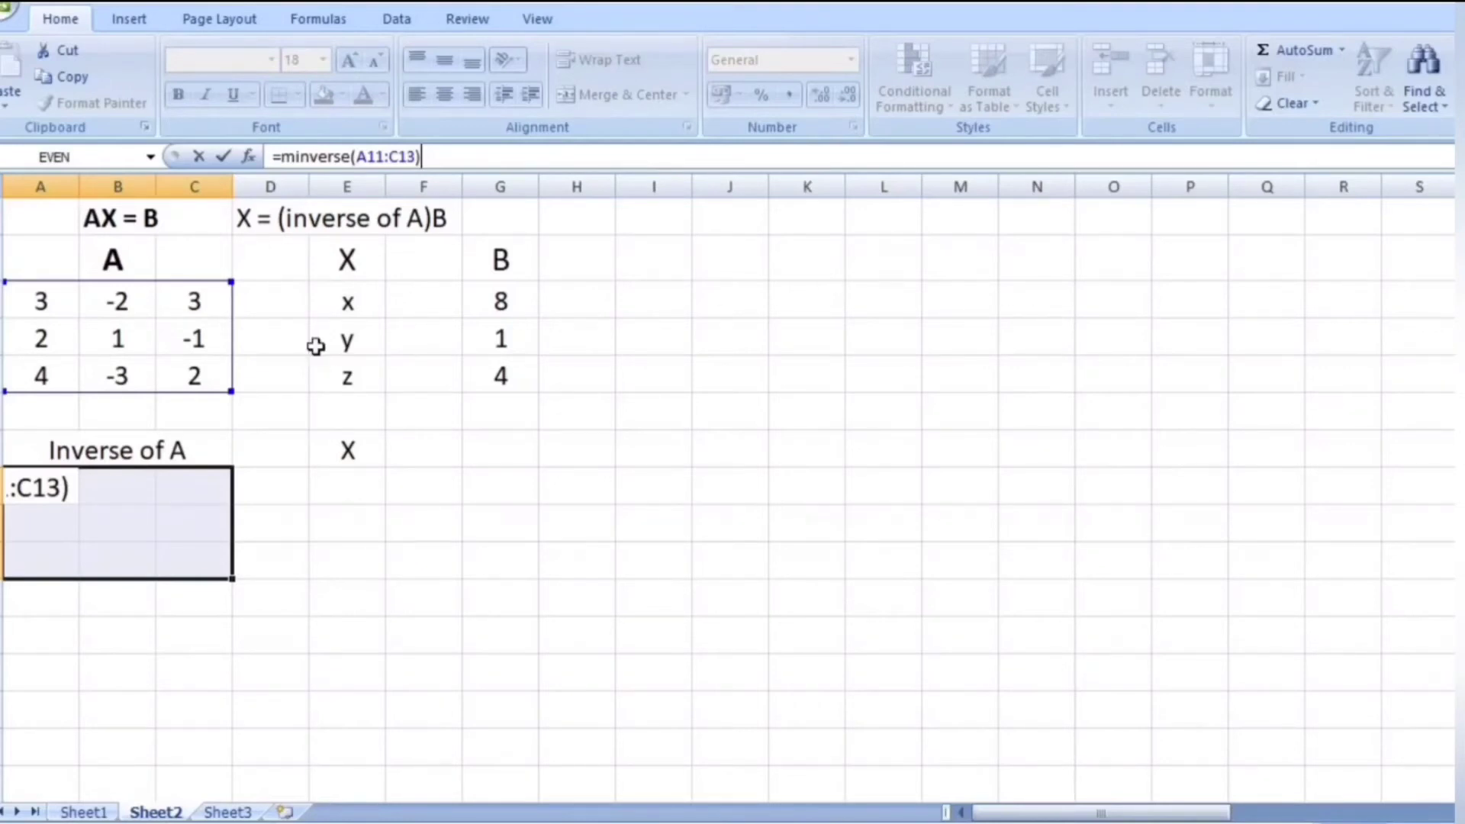
key("ctrl+shift+Return")
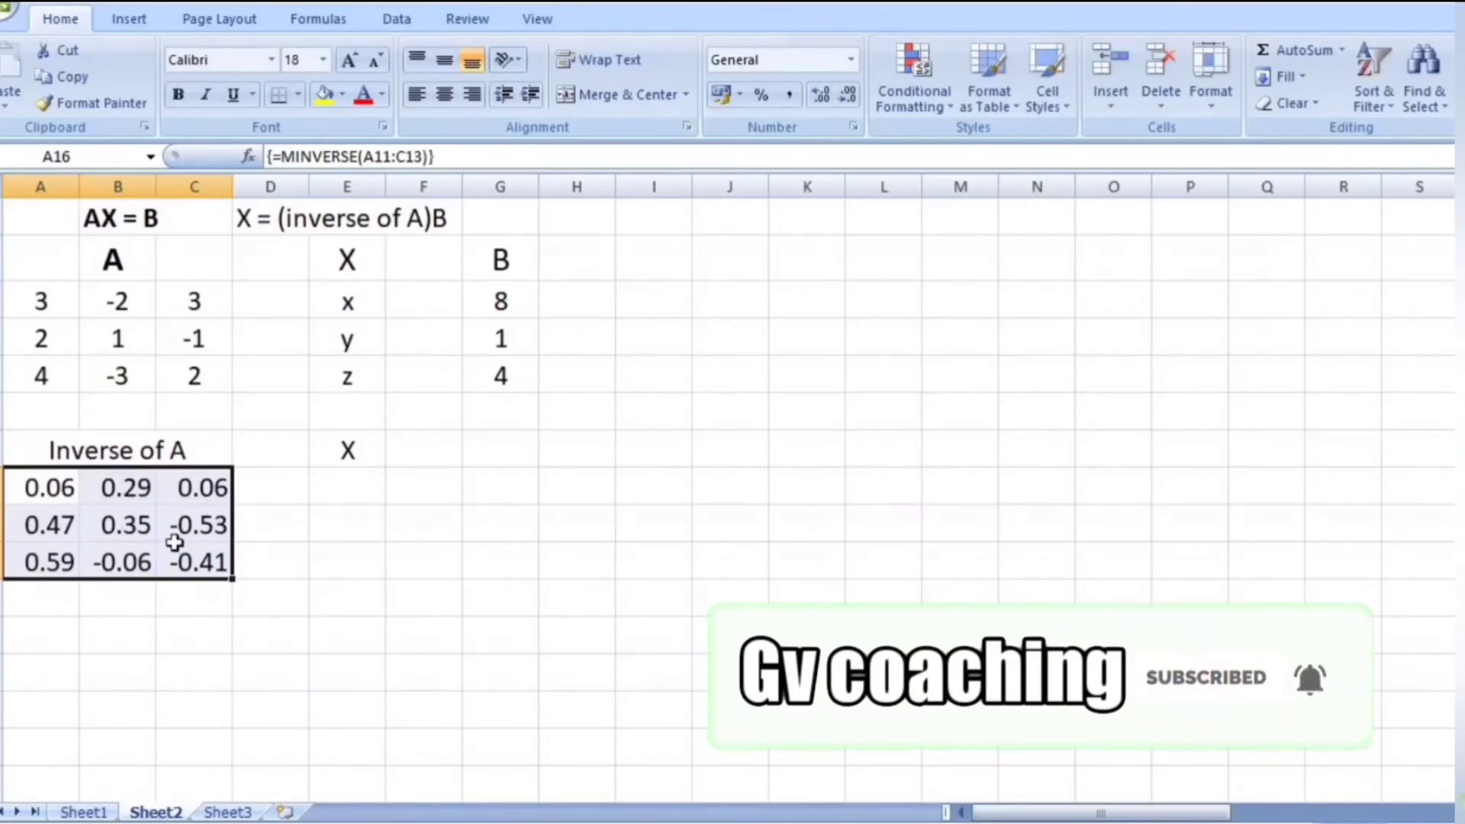
Select cells E16:E18 under the second X heading for the solution
left_click(348, 490)
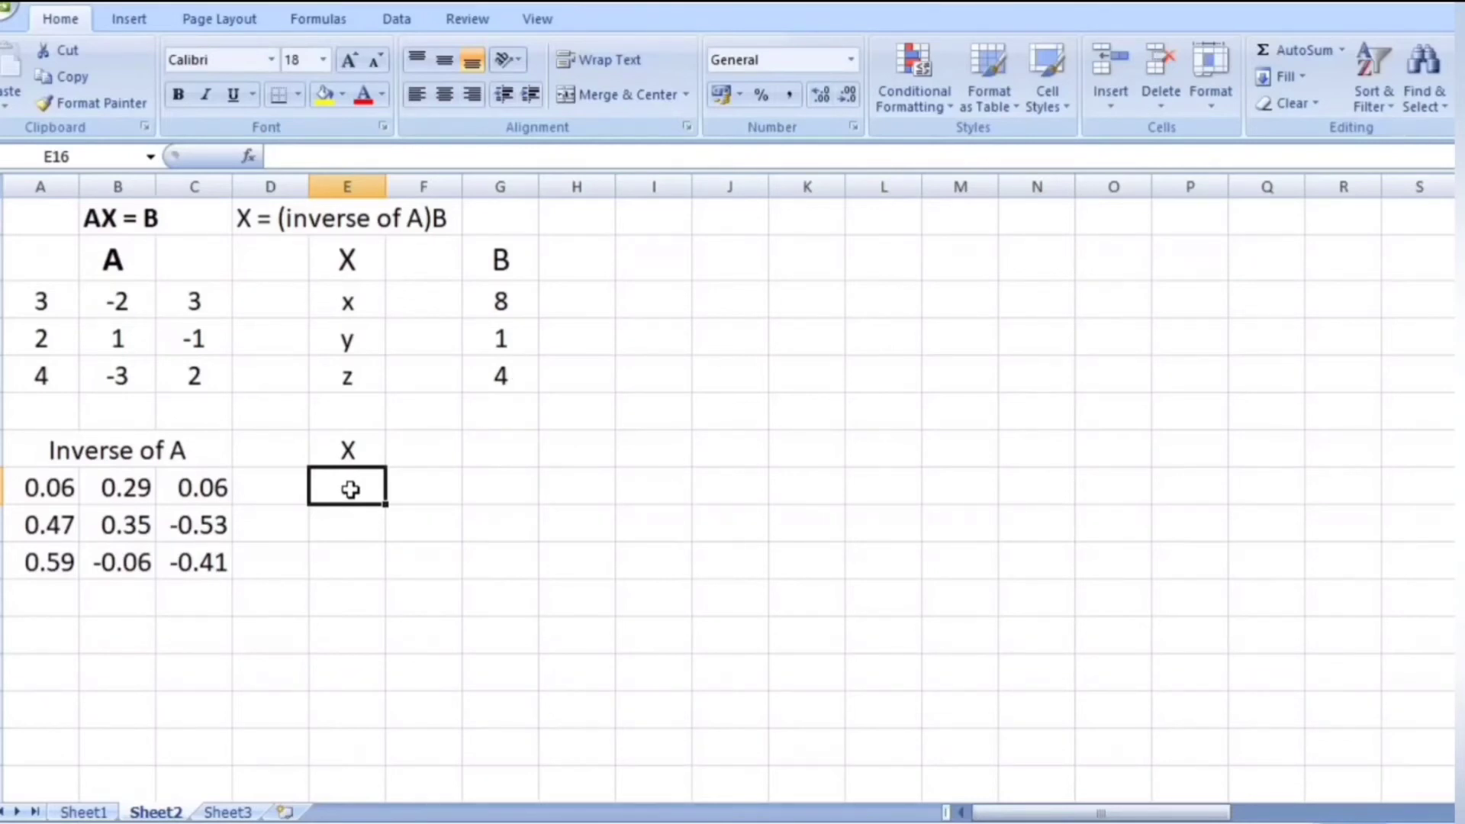
left_click_drag(348, 485, 359, 544)
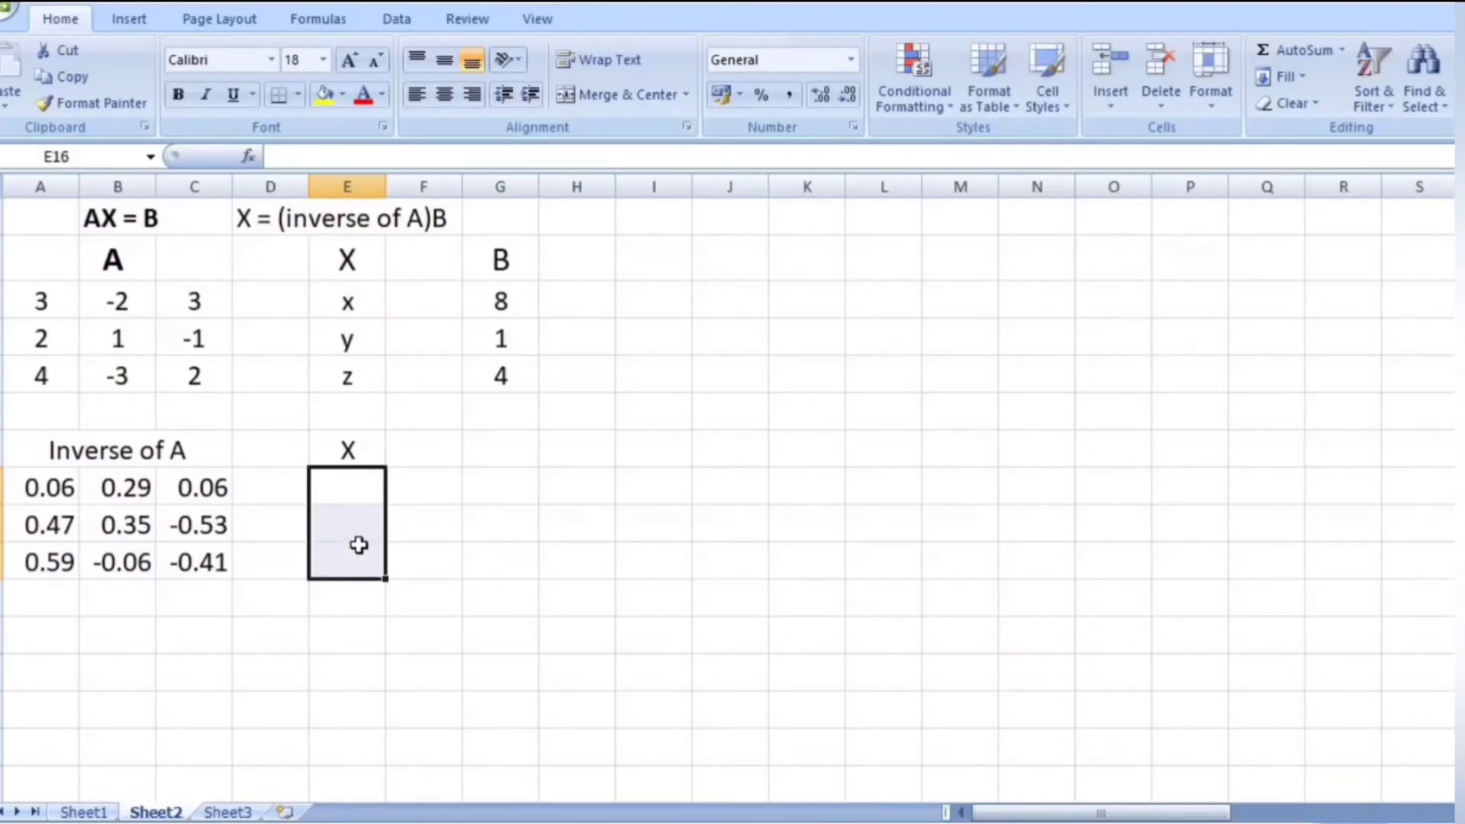
left_click(328, 160)
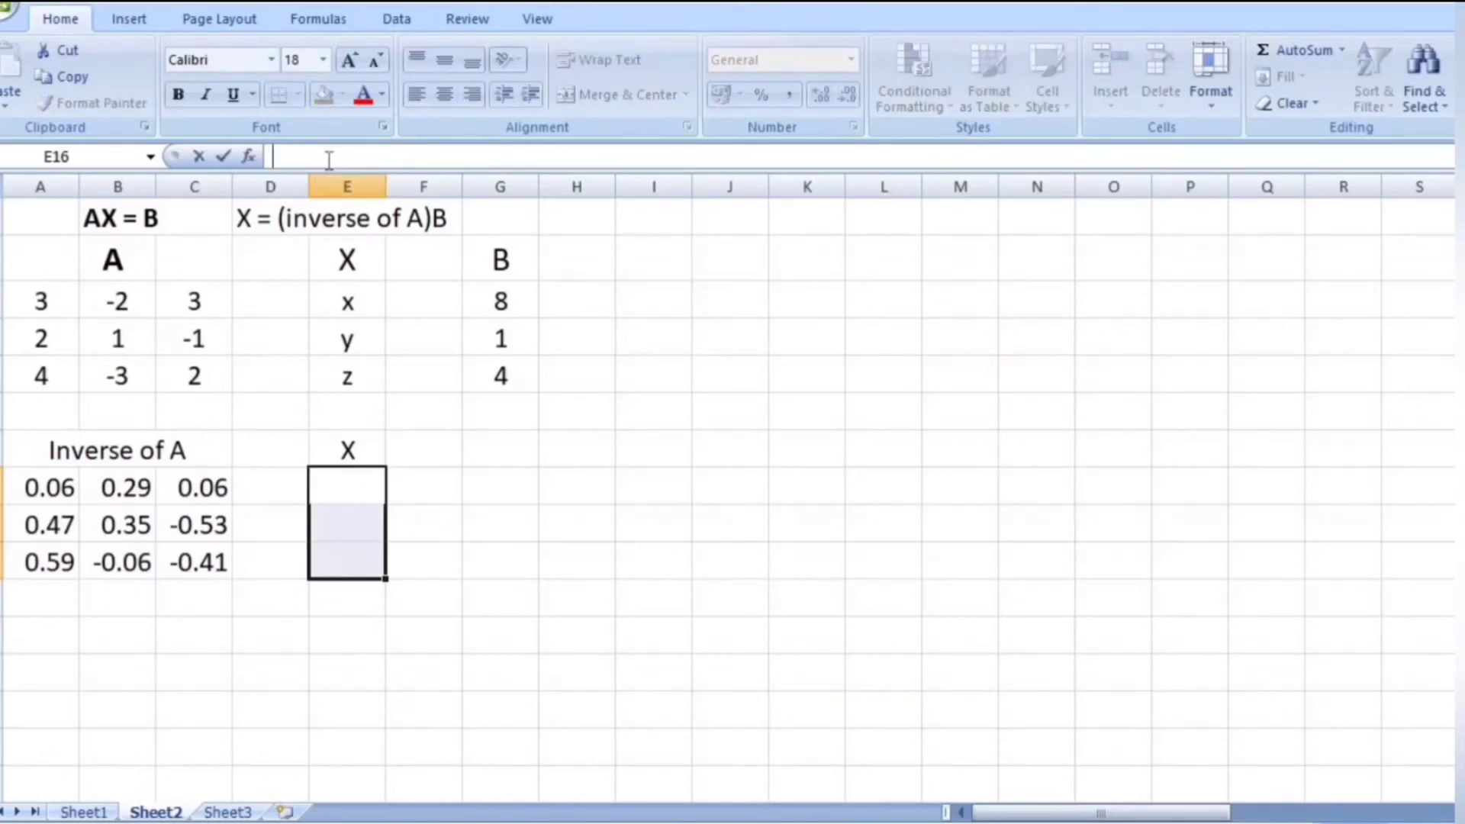
Type =MMULT(A16:C18,G11:G13) into the solution cells to multiply the inverse by B
type("=")
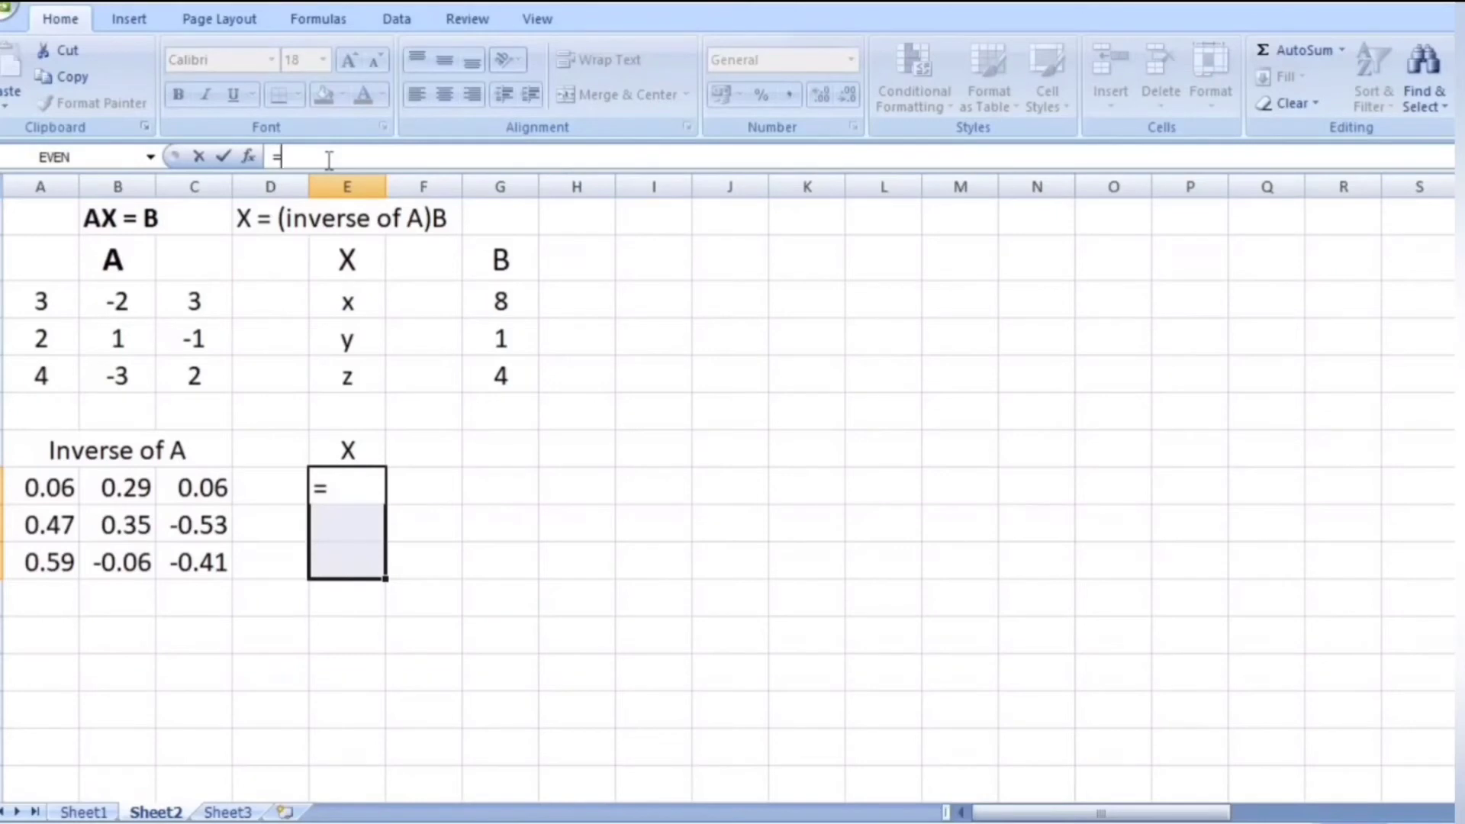
type("mmul")
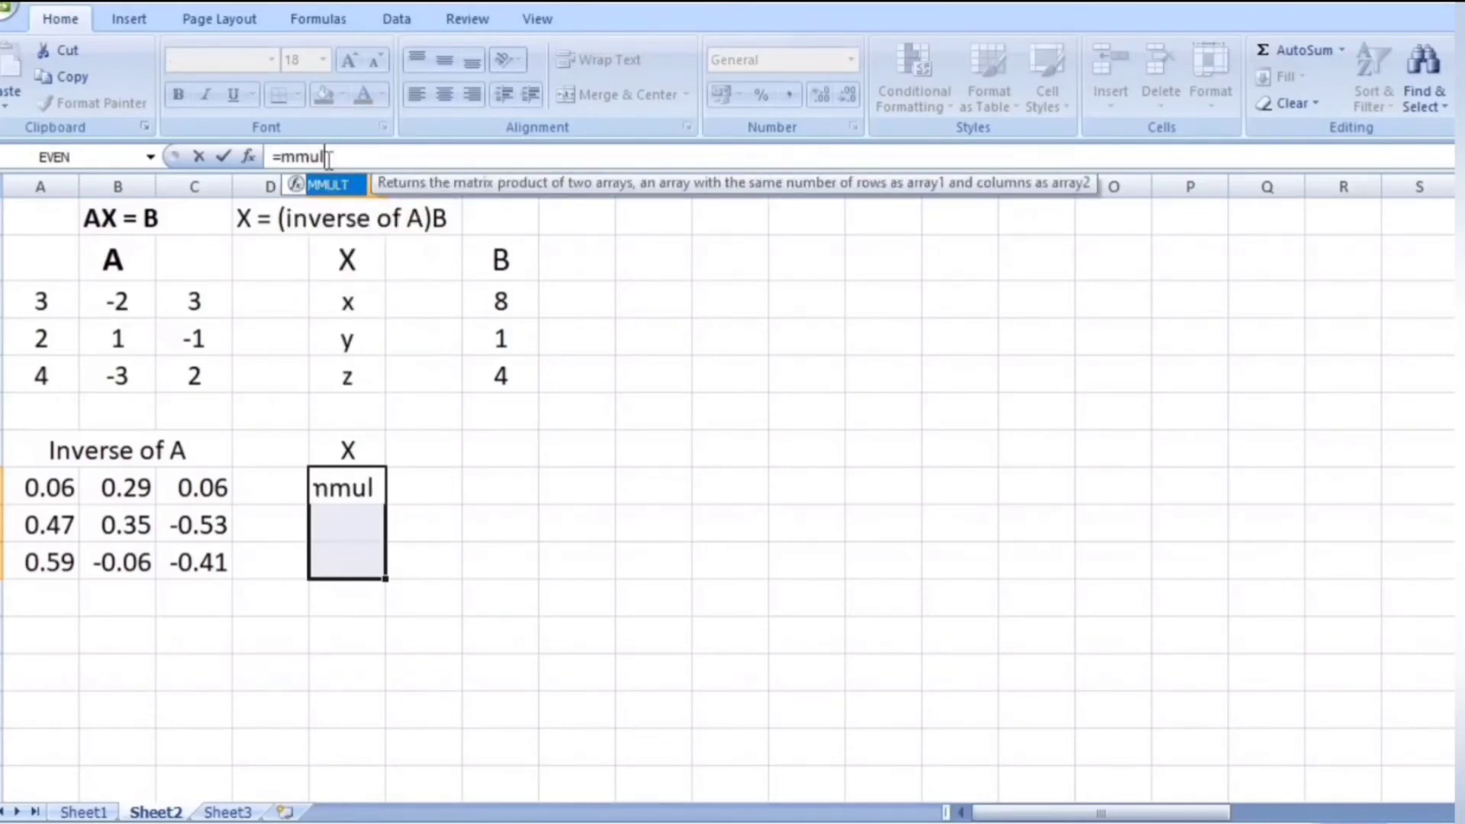
type("t")
type("(")
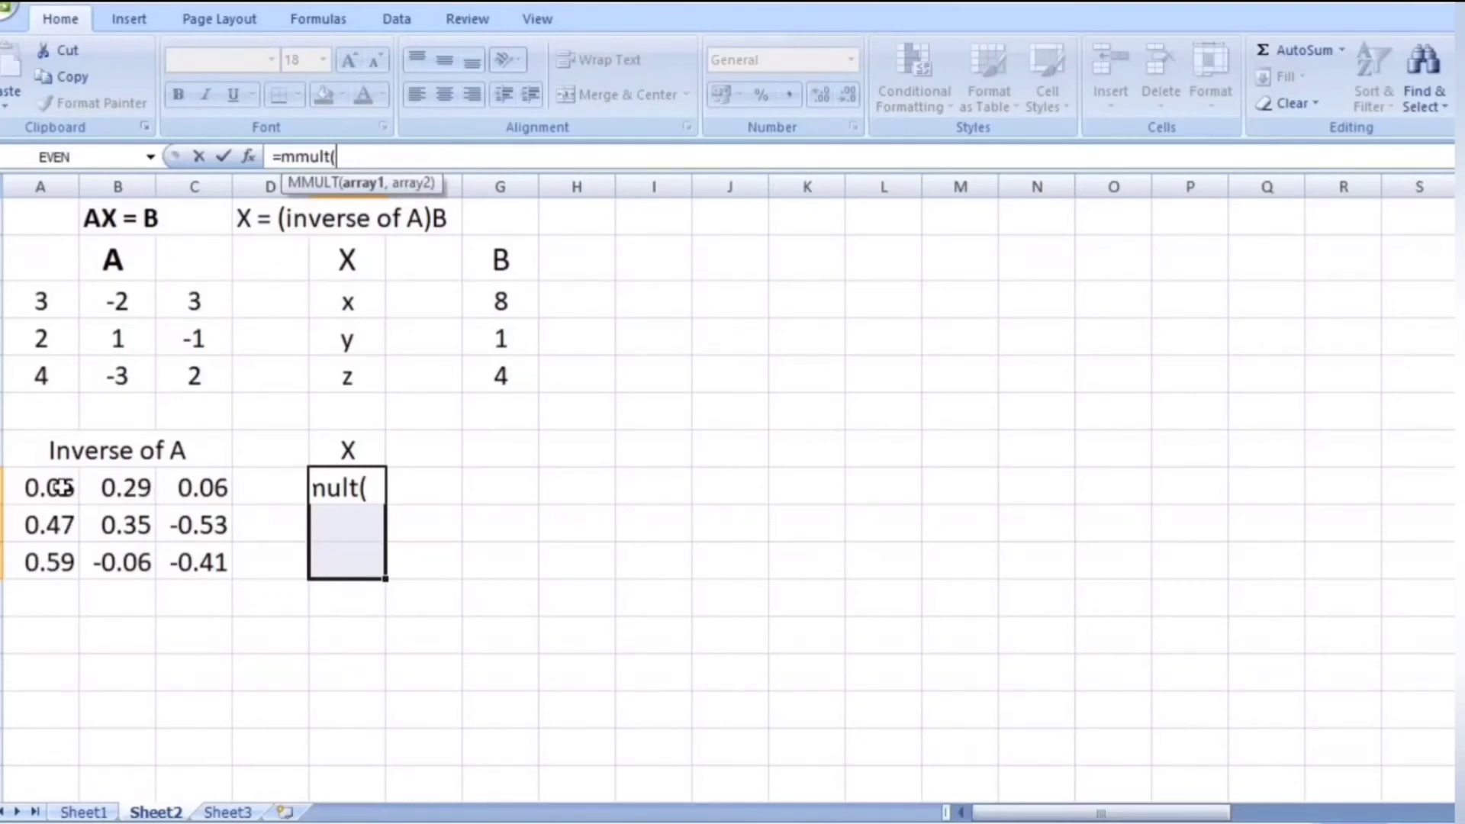
left_click(64, 486)
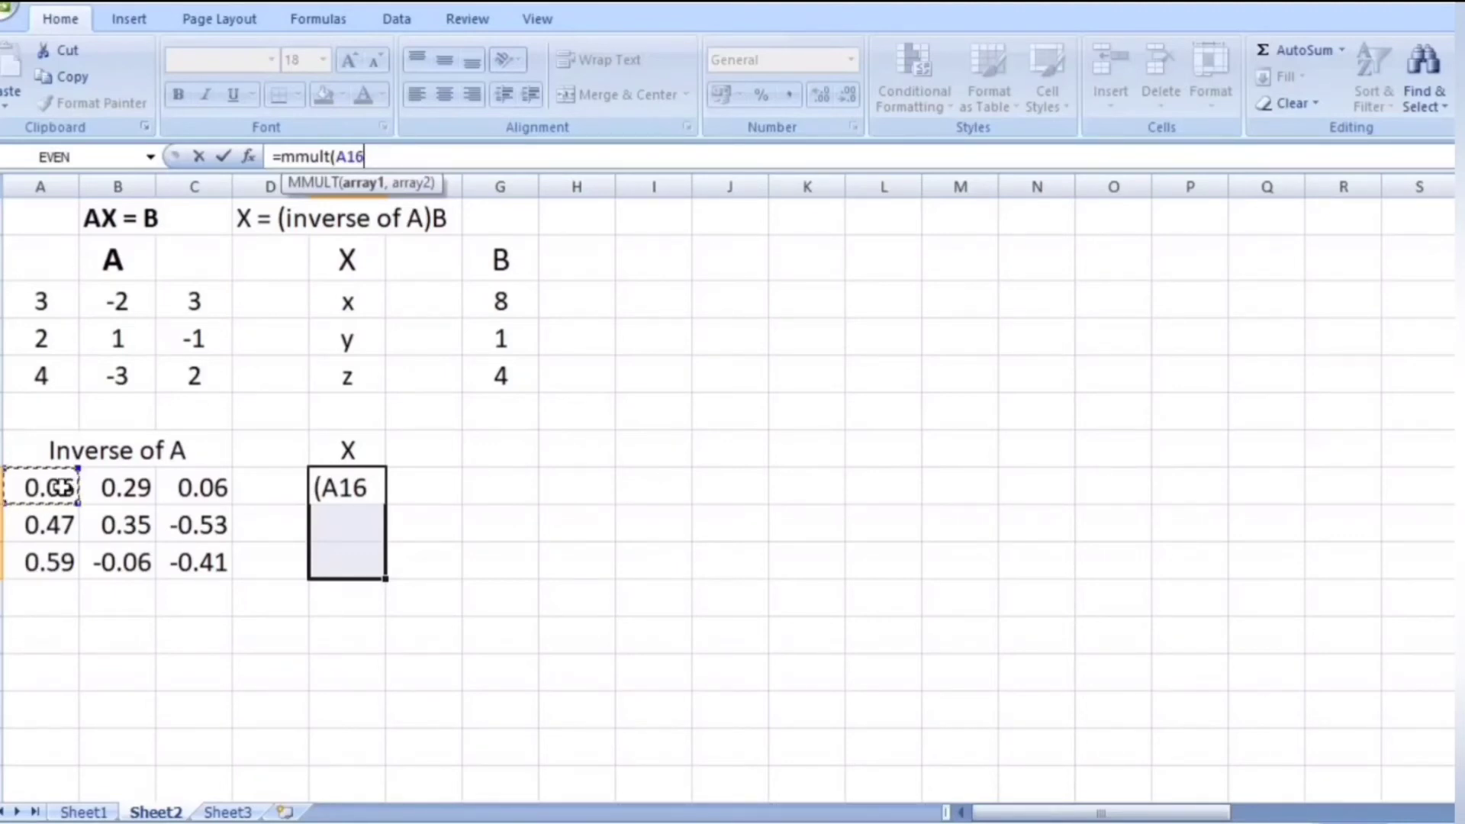
left_click_drag(63, 487, 193, 570)
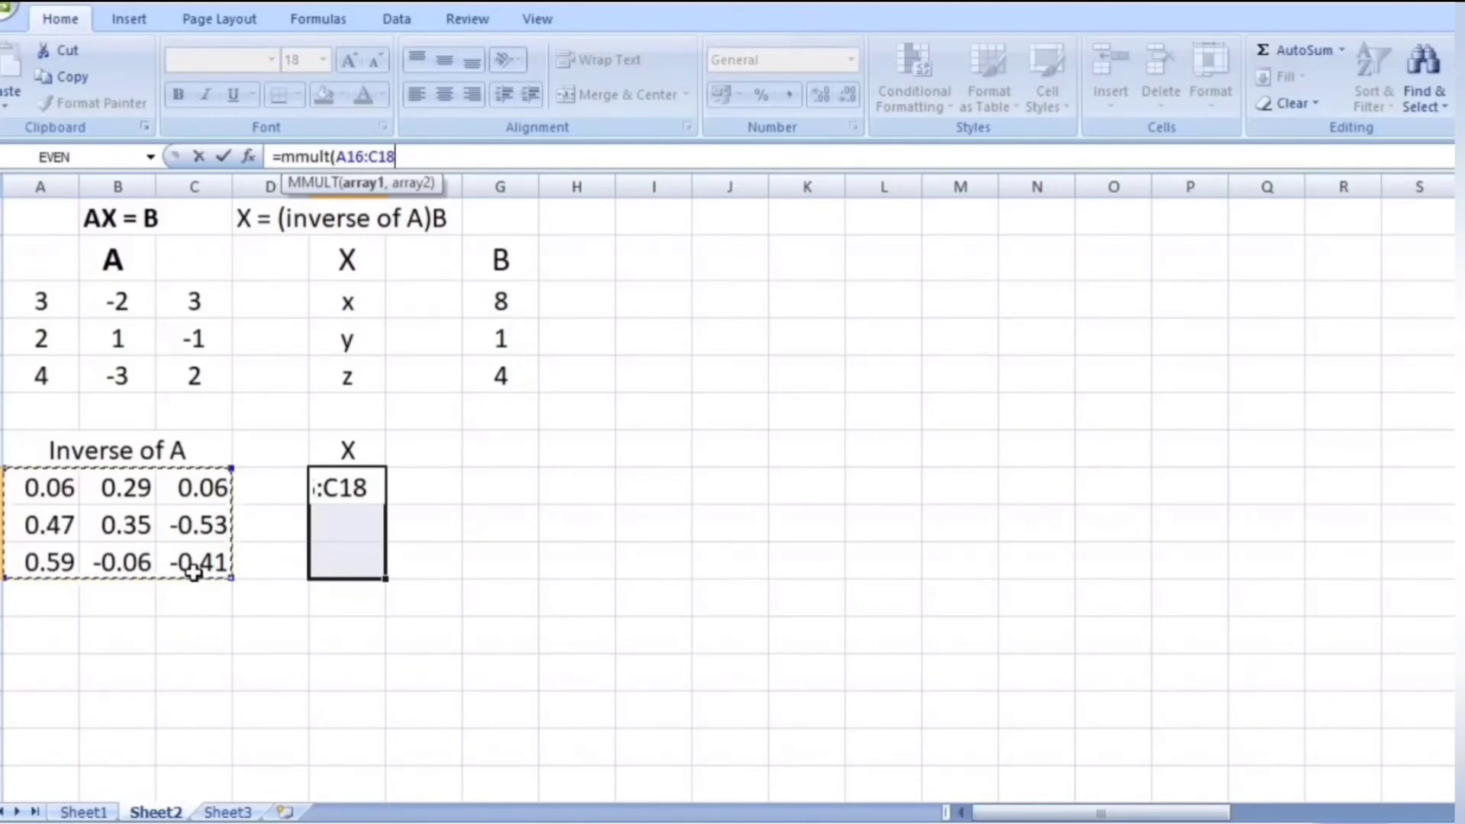
type(",")
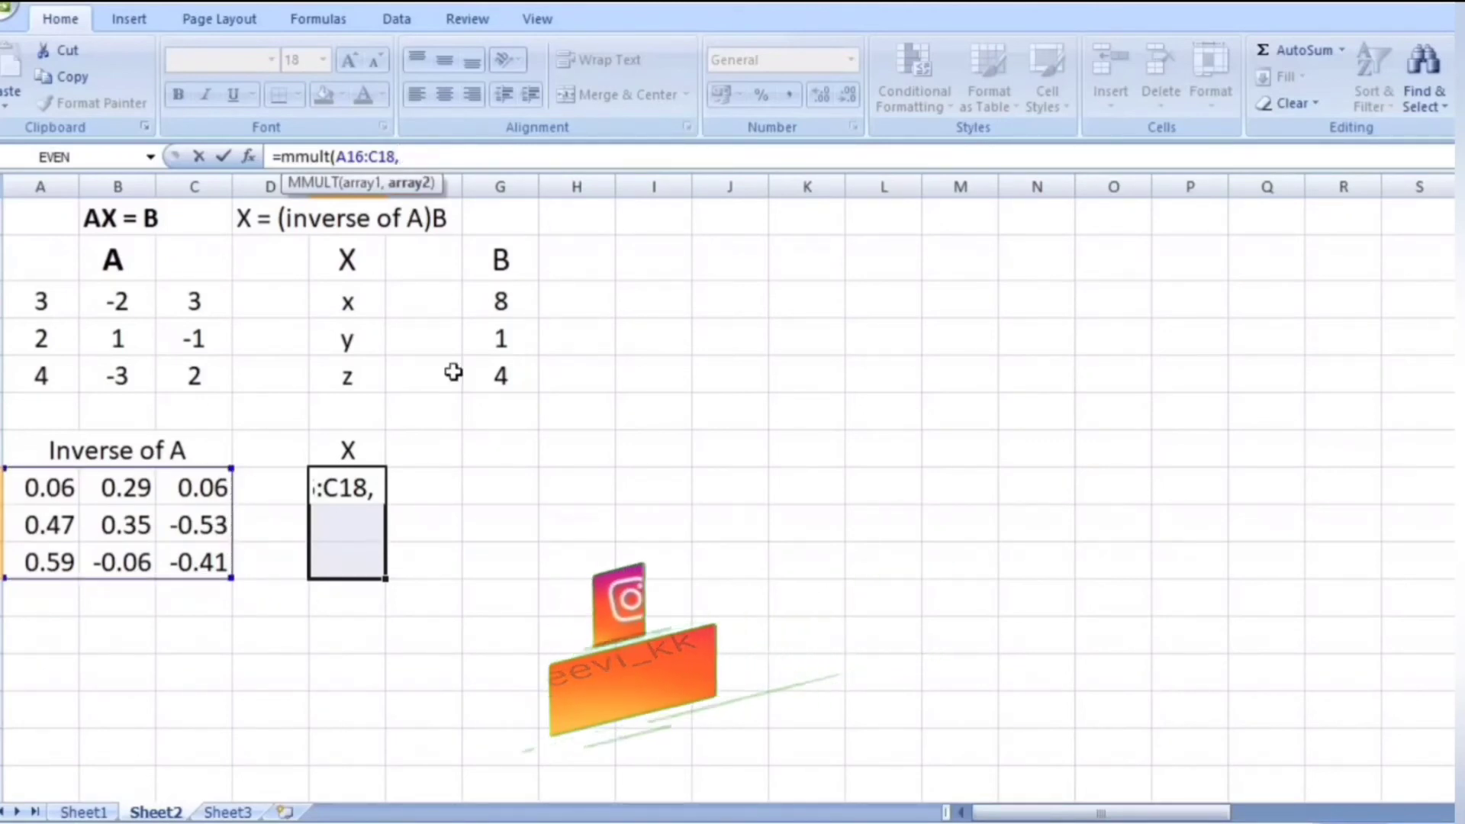
left_click(502, 301)
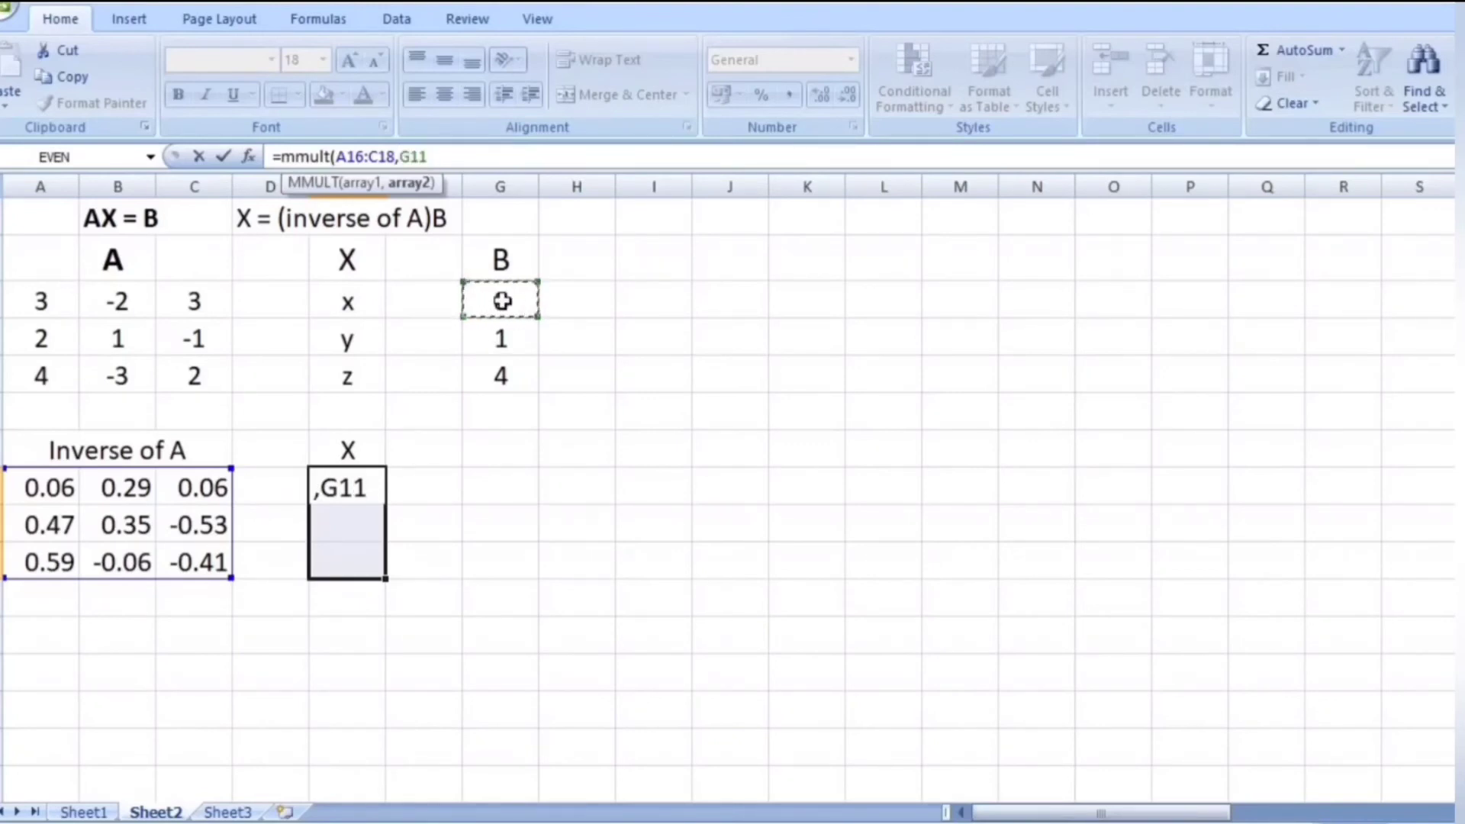
type(":")
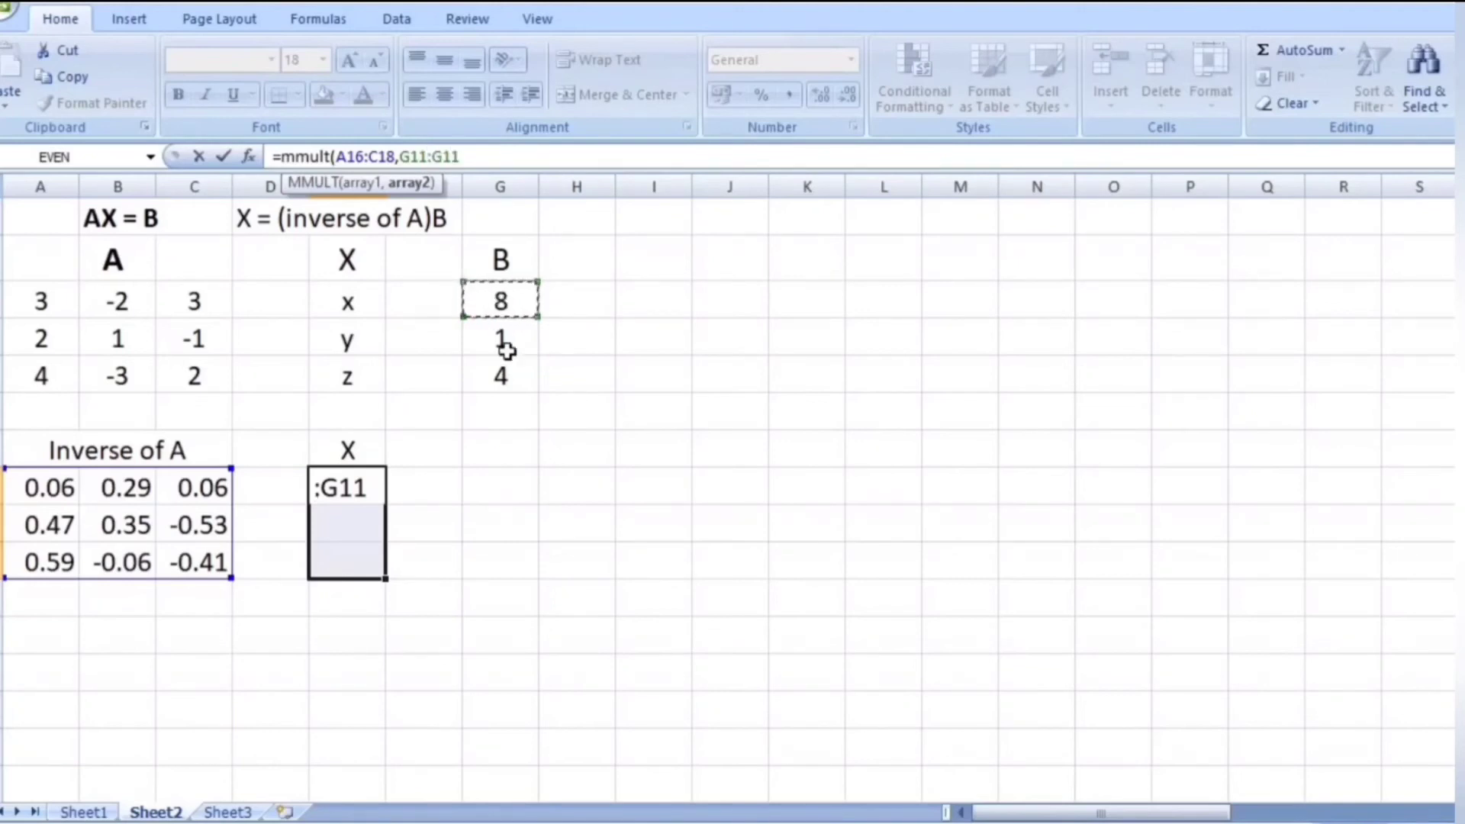
left_click(505, 376)
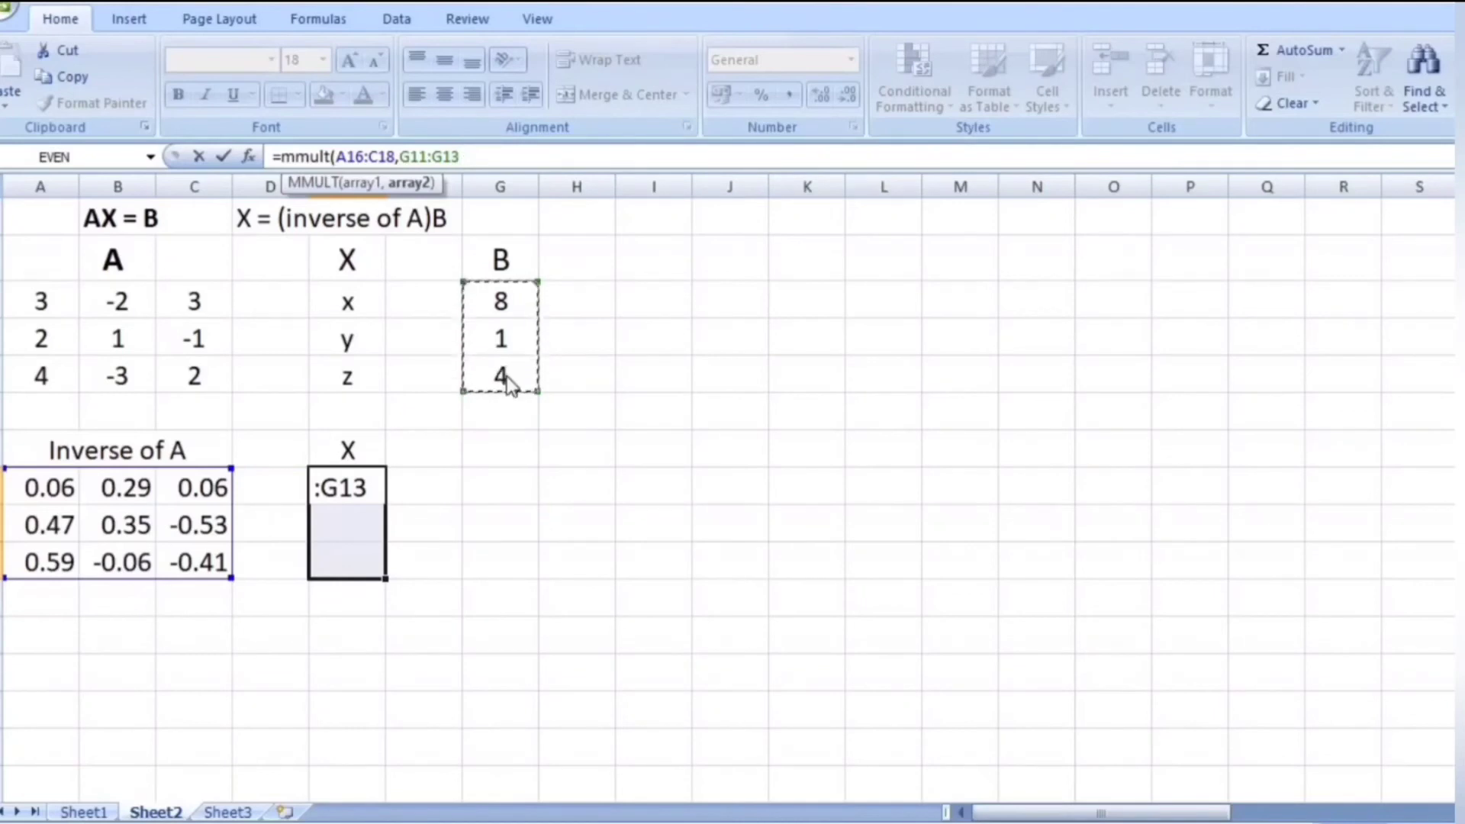
type(")")
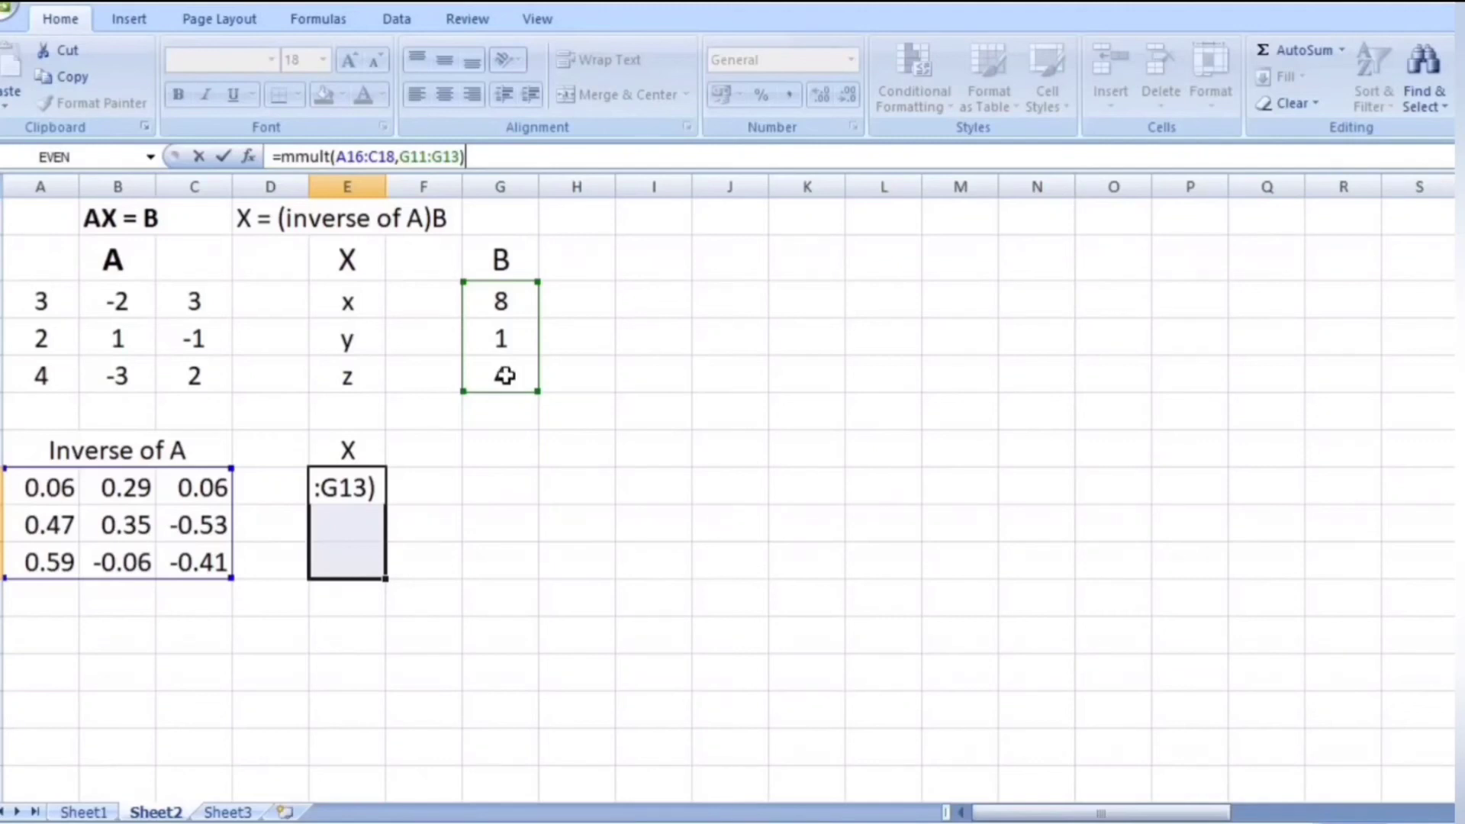
key("ctrl+shift+Return")
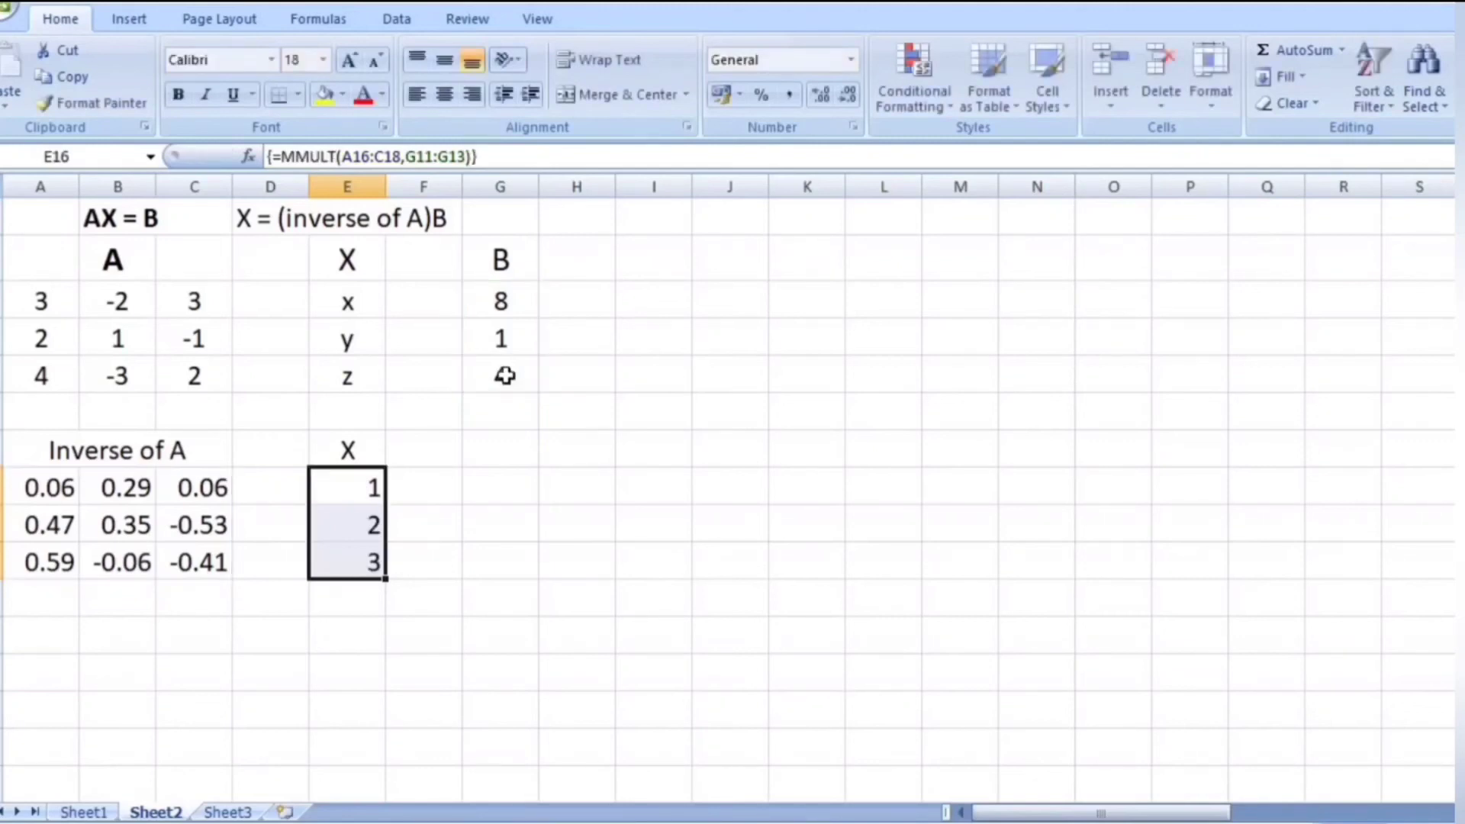